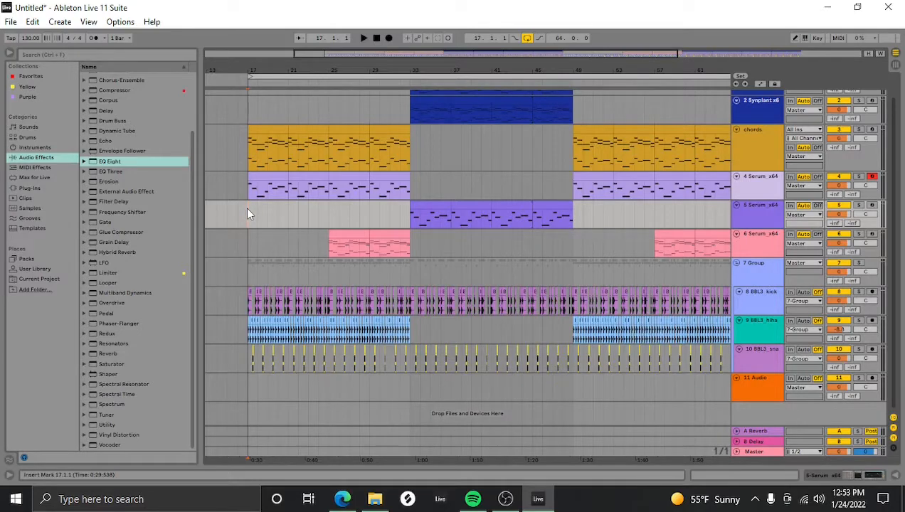
Loop bars 17 to 25 of the arrangement from the chords track and play the section back.
drag(279, 69, 361, 70)
scroll(316, 241, up, 2)
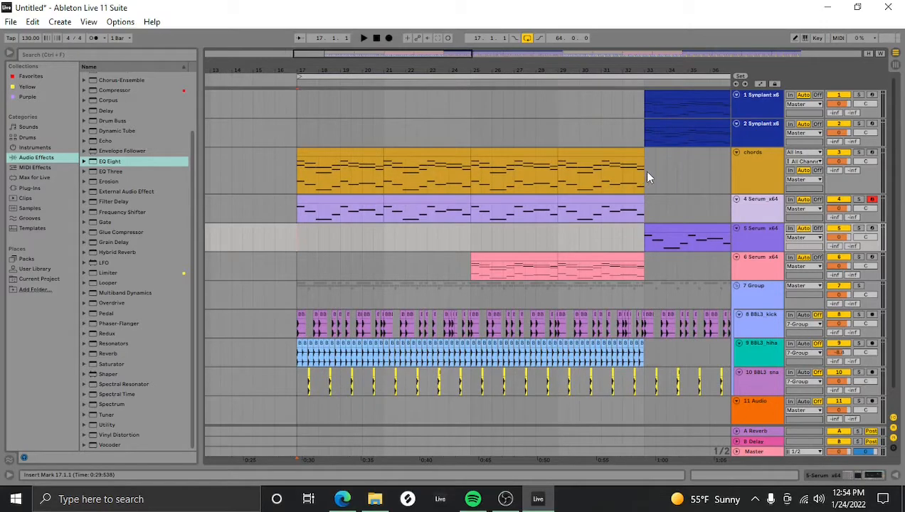
drag(298, 176, 471, 178)
key(space)
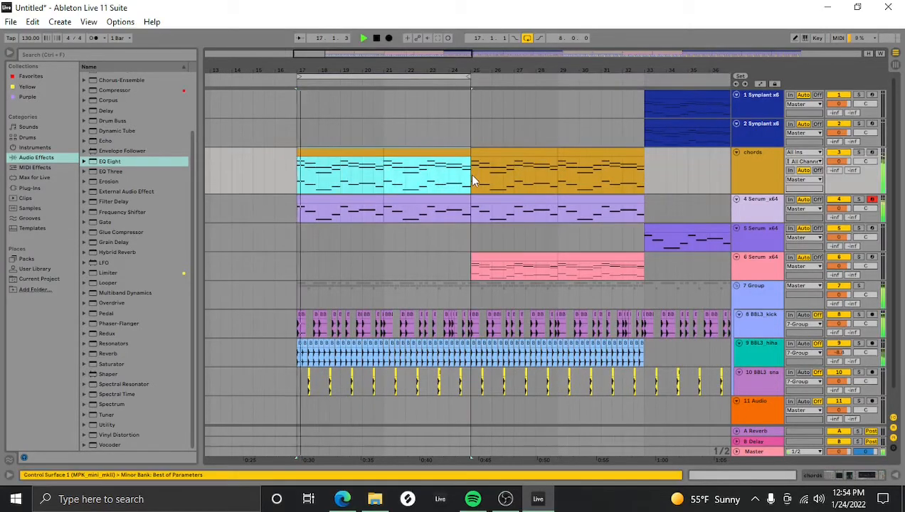
drag(392, 71, 412, 73)
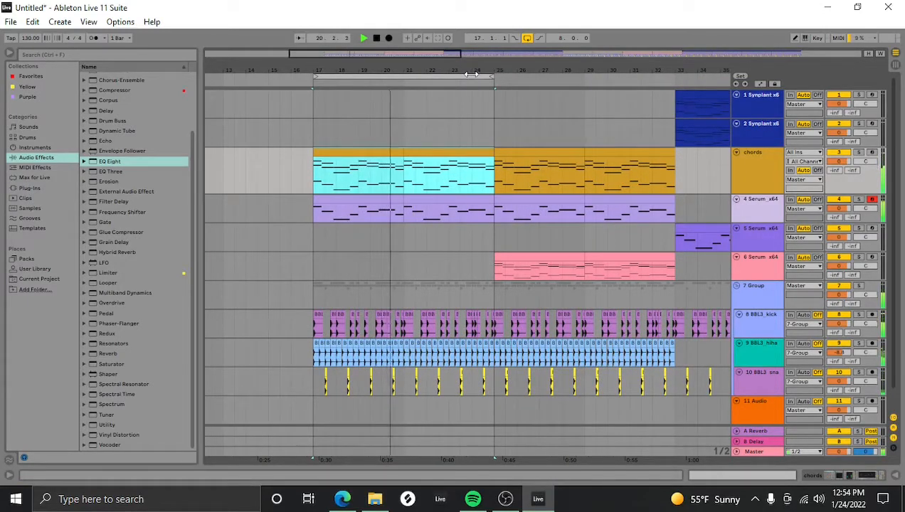
key(space)
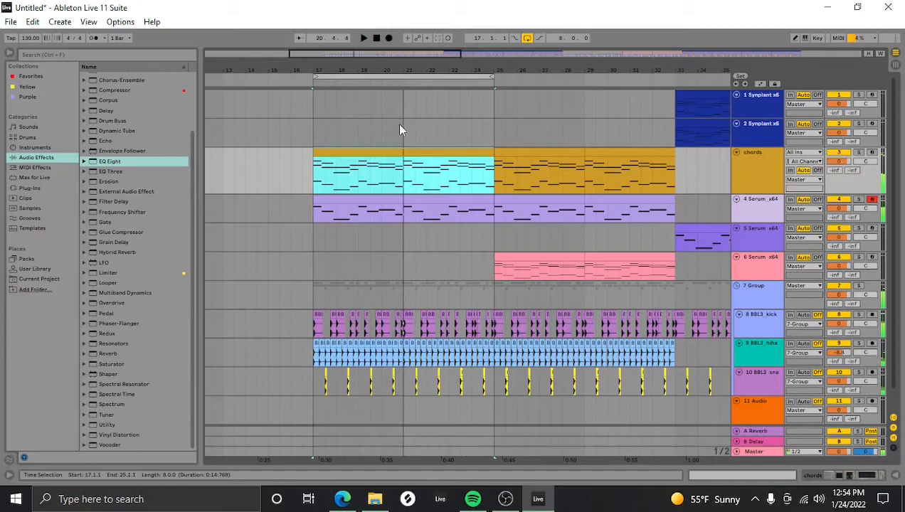
Open the first chords clip in an enlarged note editor and examine its first four chords one after another.
double_click(357, 153)
drag(328, 357, 335, 68)
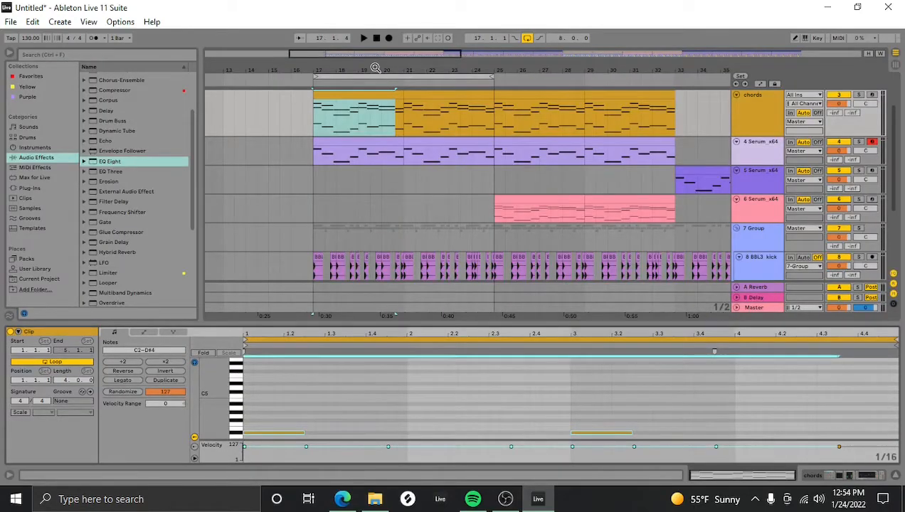
drag(375, 67, 398, 304)
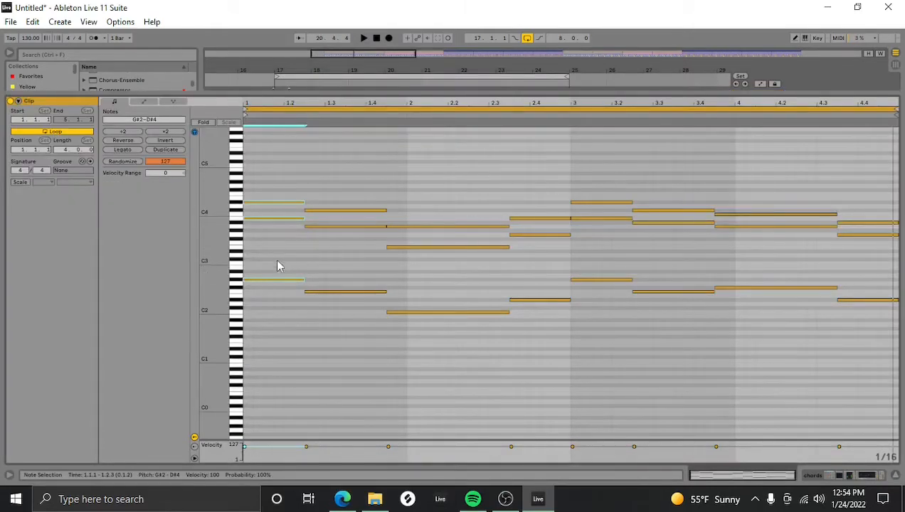
drag(278, 264, 280, 297)
drag(342, 264, 344, 300)
drag(466, 269, 475, 317)
drag(549, 269, 539, 344)
drag(538, 95, 498, 360)
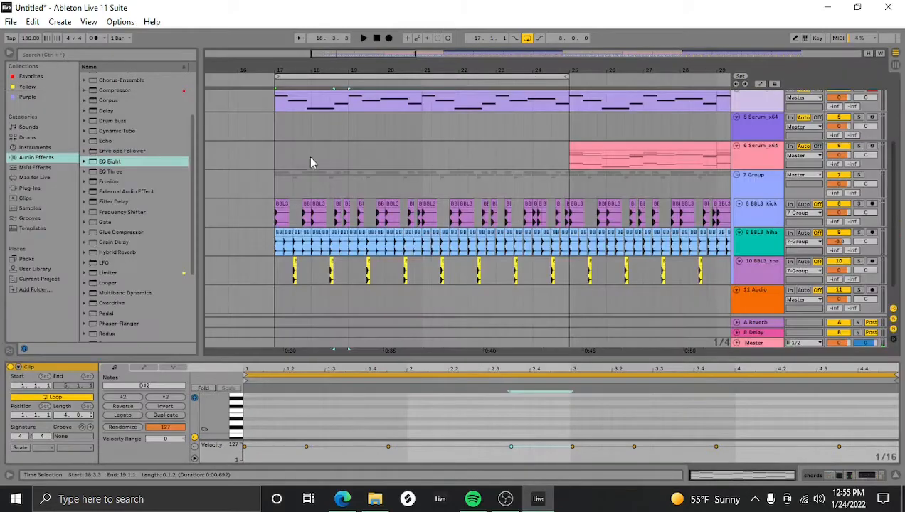
Solo the drum group, the chords track and the 4 Serum track, and play the looped section.
drag(371, 70, 371, 95)
scroll(462, 160, up, 1)
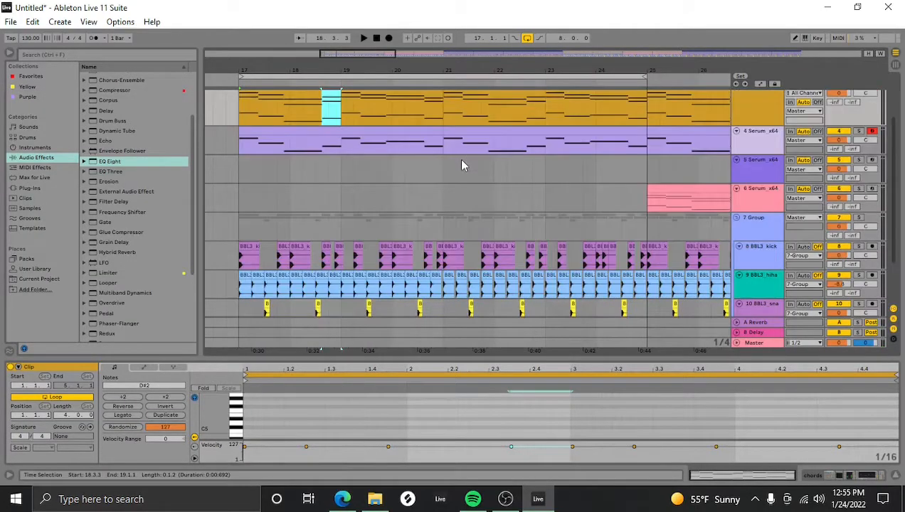
scroll(589, 175, down, 2)
scroll(468, 175, up, 1)
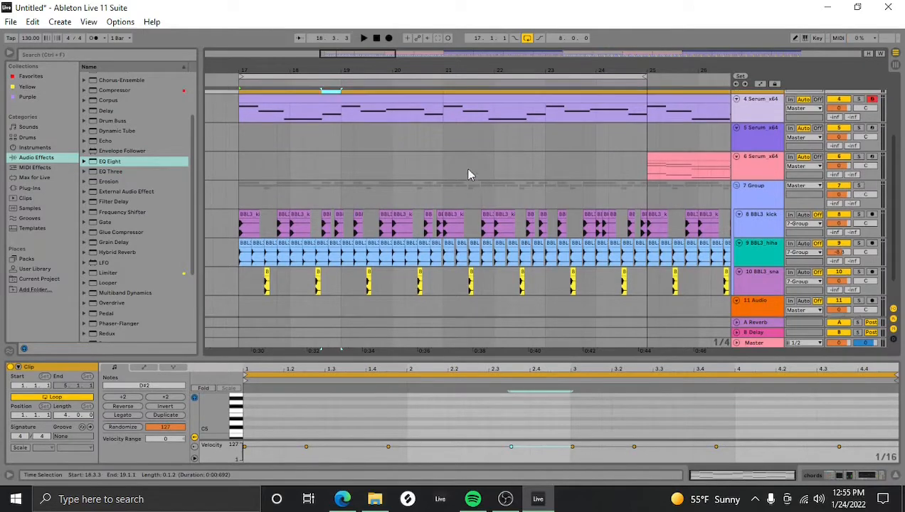
scroll(331, 135, up, 1)
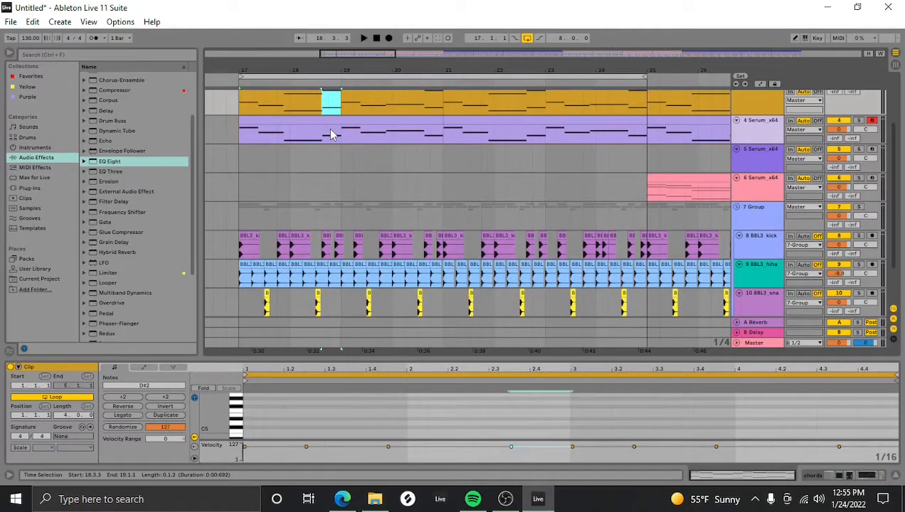
click(861, 209)
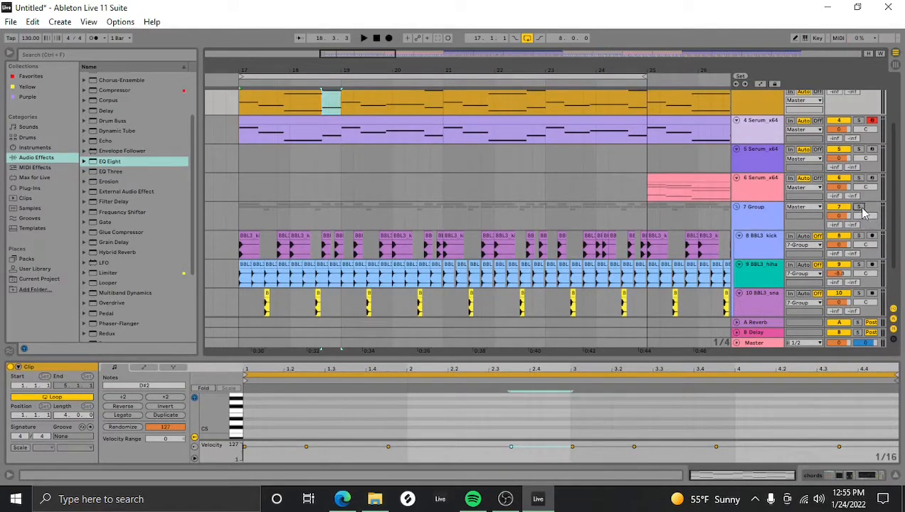
key(space)
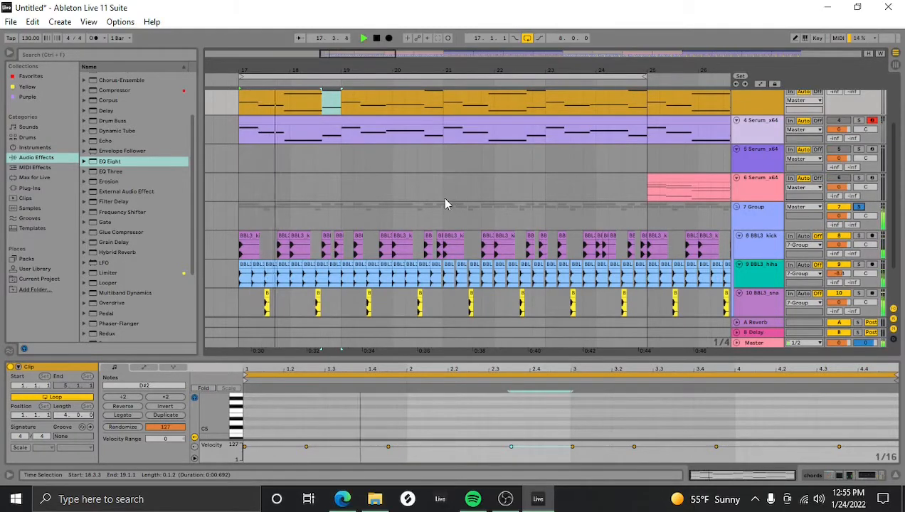
scroll(445, 204, up, 3)
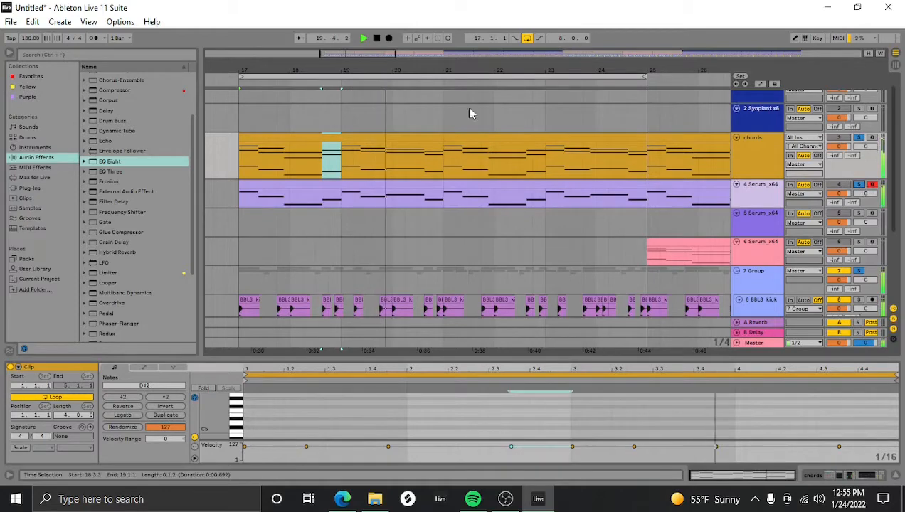
drag(432, 69, 367, 28)
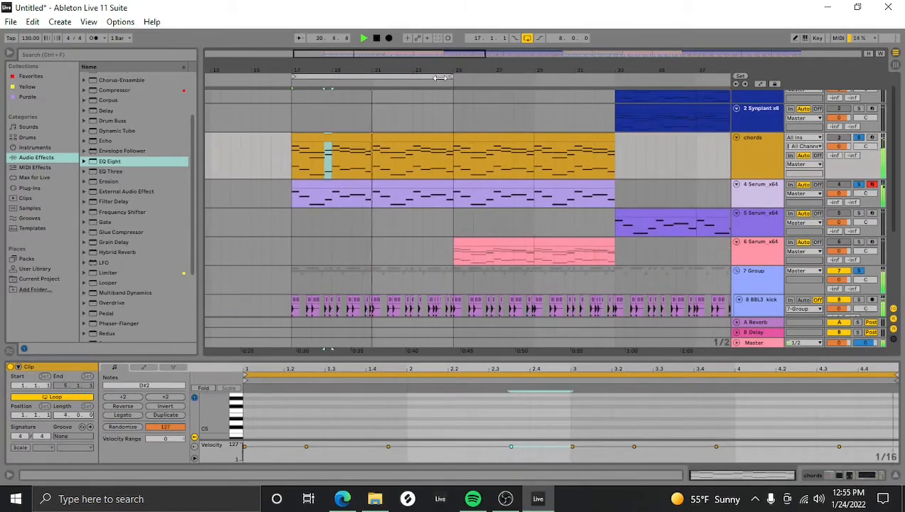
drag(436, 73, 454, 74)
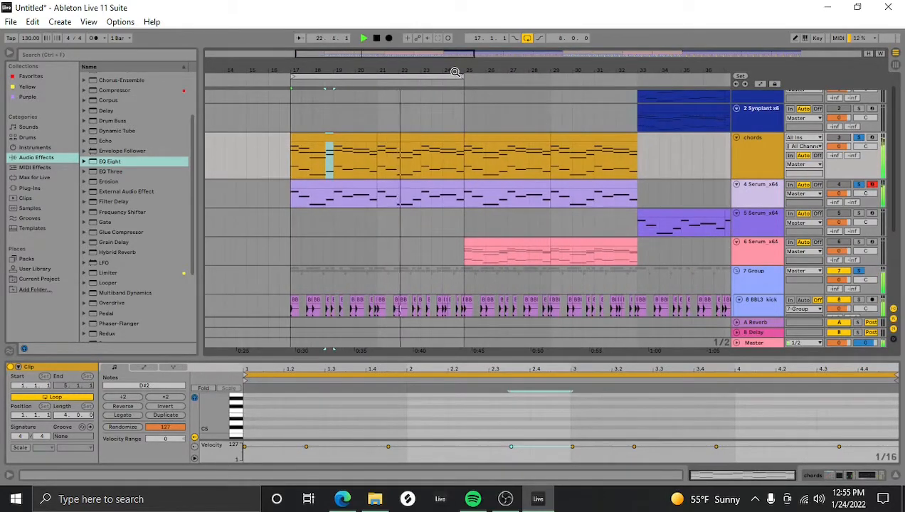
key(space)
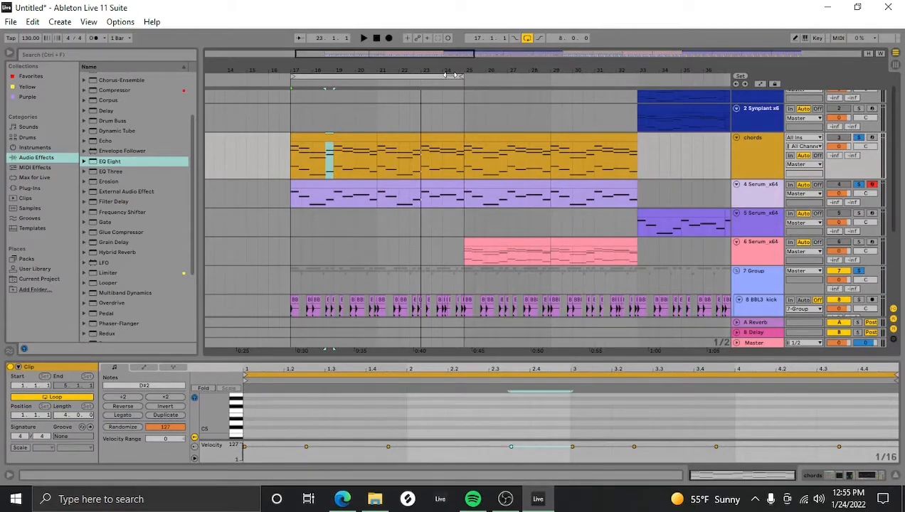
Extend the arrangement loop to 16 bars, from bar 17 to bar 33.
click(451, 75)
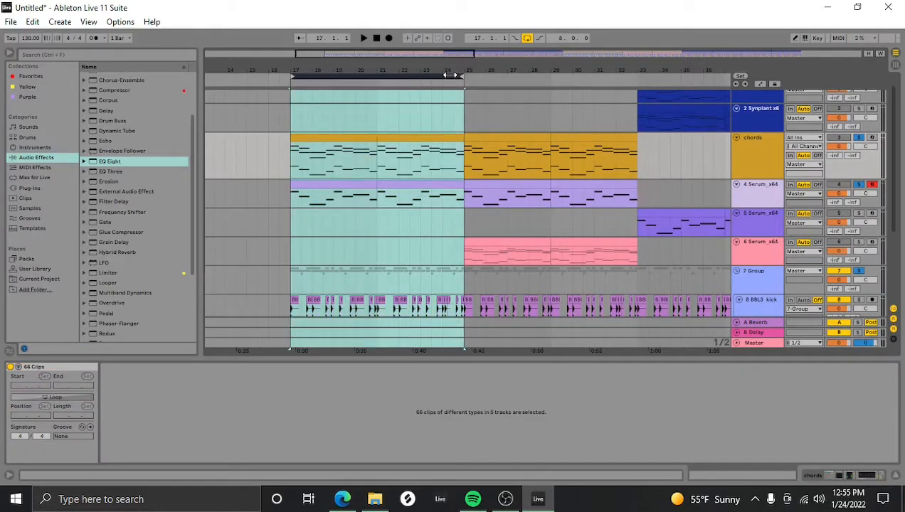
drag(463, 74, 636, 73)
scroll(522, 170, down, 2)
Add the 6 Serum track to the solo and play the arrangement from bar 25.
click(439, 159)
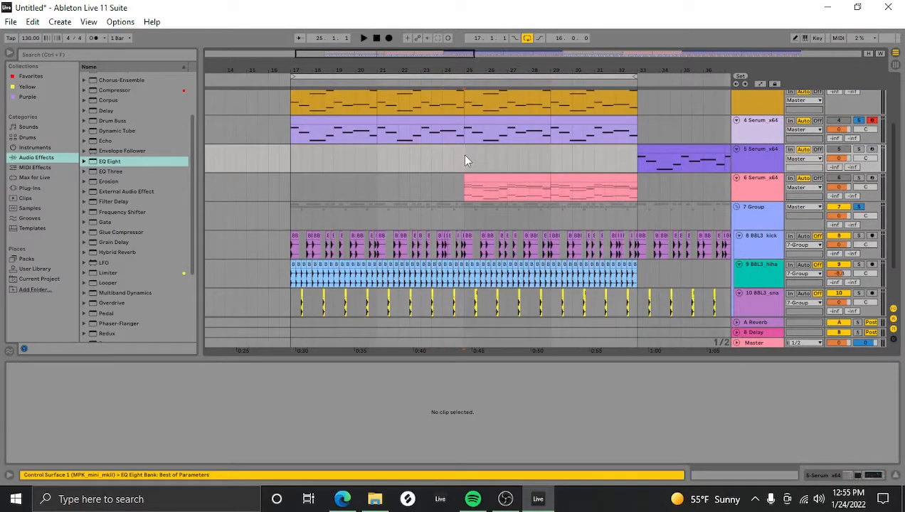
drag(464, 157, 291, 170)
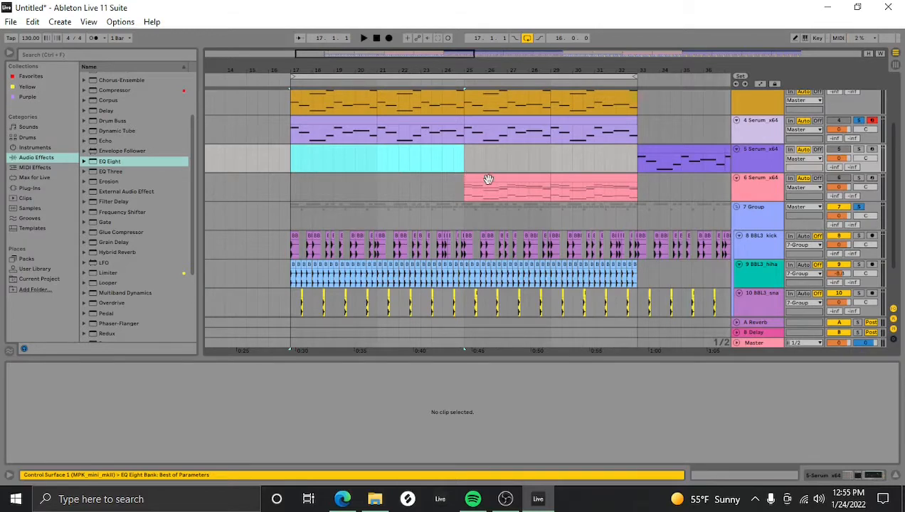
click(488, 179)
key(s)
click(459, 170)
key(space)
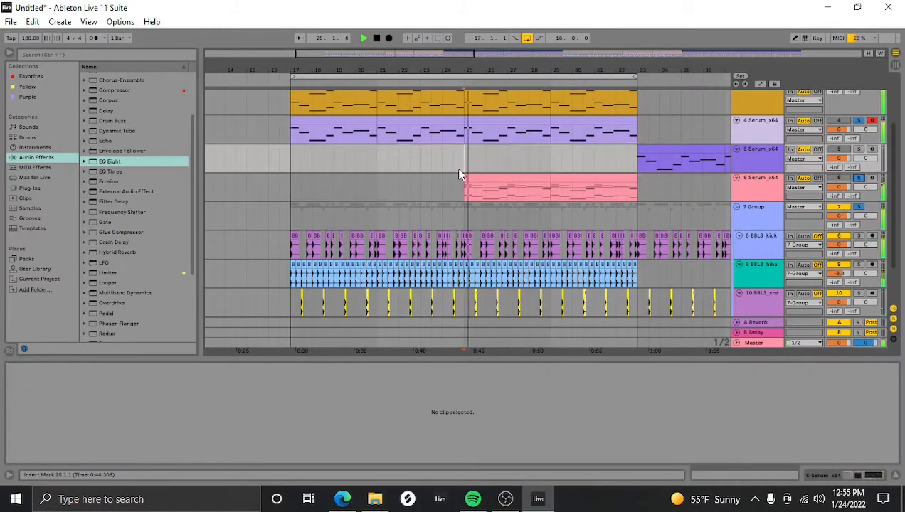
drag(533, 67, 504, 66)
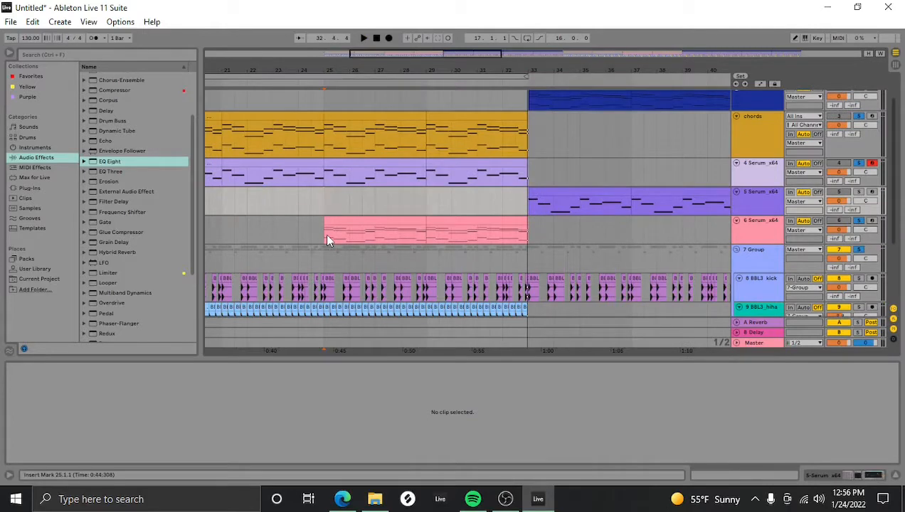
Compare the 6 Serum clip at bar 25 with the chords clip, and view the 6 Serum track's device chain.
click(327, 239)
click(765, 145)
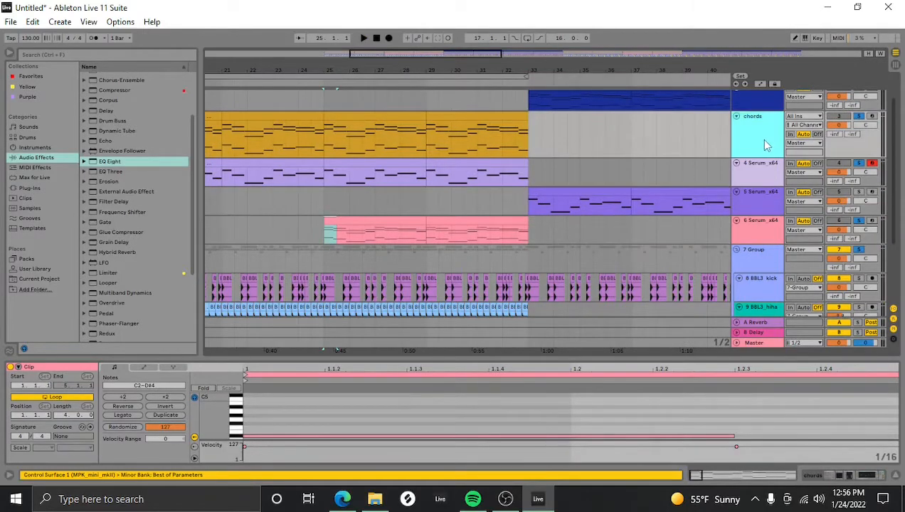
click(318, 141)
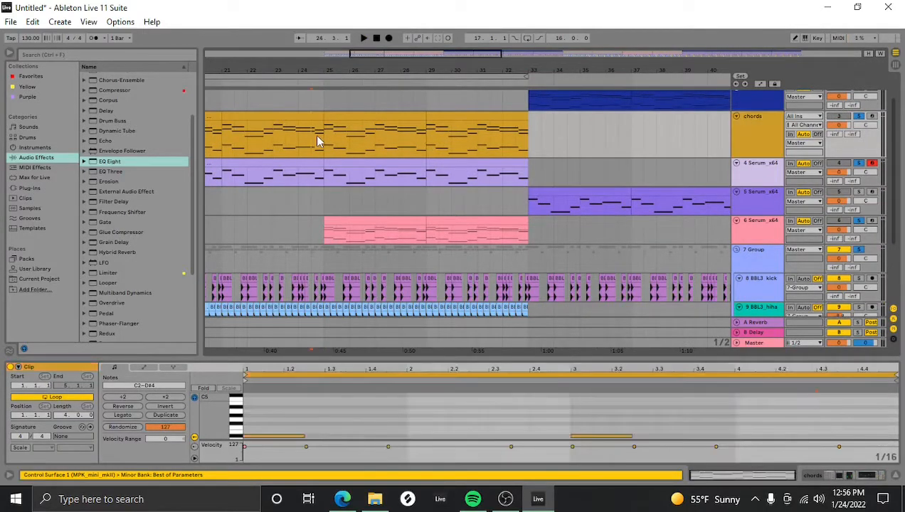
drag(316, 136, 322, 141)
scroll(348, 175, down, 5)
scroll(724, 187, up, 3)
double_click(756, 206)
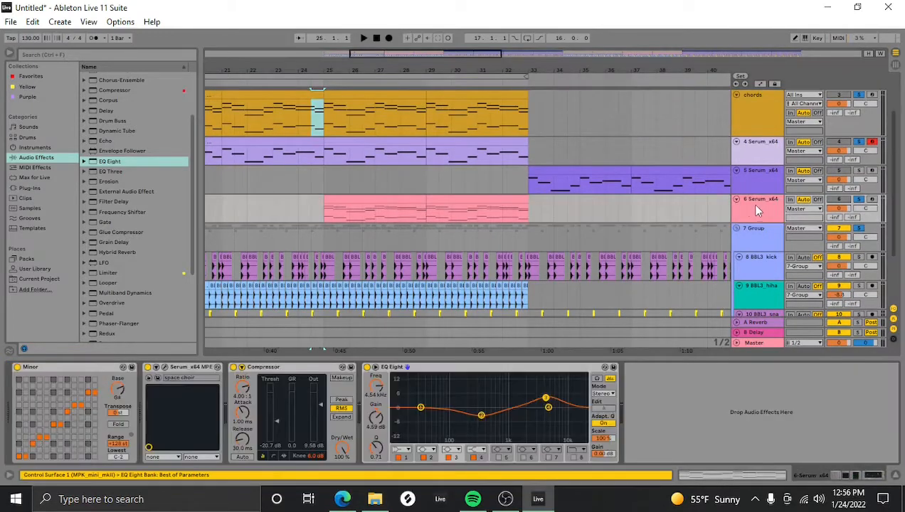
drag(552, 358, 504, 493)
Select the looped section from bar 17 to 33, and fold the 2 Synplant track.
scroll(457, 128, up, 2)
mouse_move(456, 67)
mouse_down()
mouse_move(466, 58)
mouse_move(465, 66)
mouse_up()
click(457, 74)
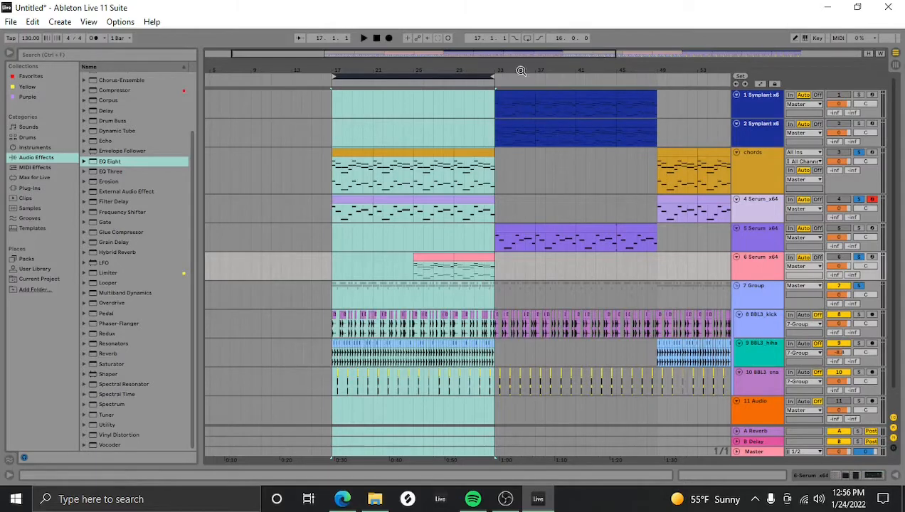
drag(519, 70, 515, 101)
click(438, 139)
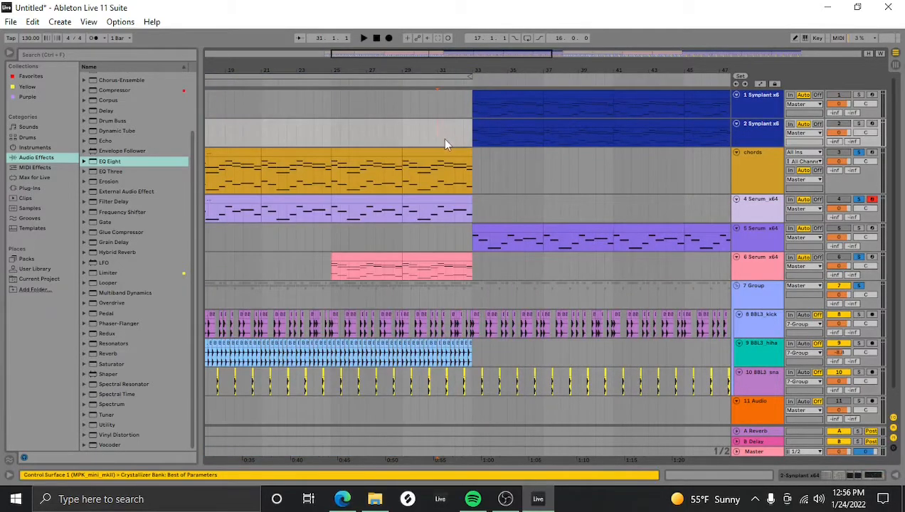
click(737, 125)
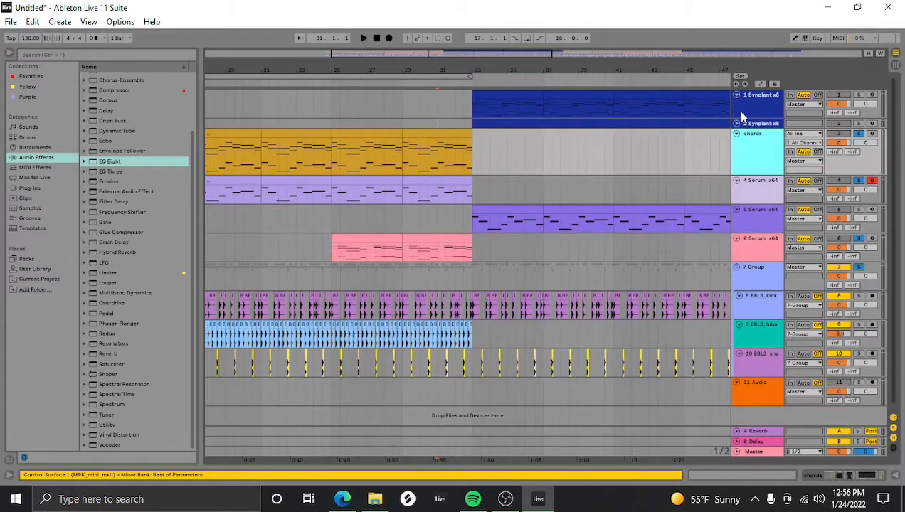
View the 1 Synplant track's devices, clear all track solos and play the arrangement from bar 33.
double_click(733, 112)
click(473, 114)
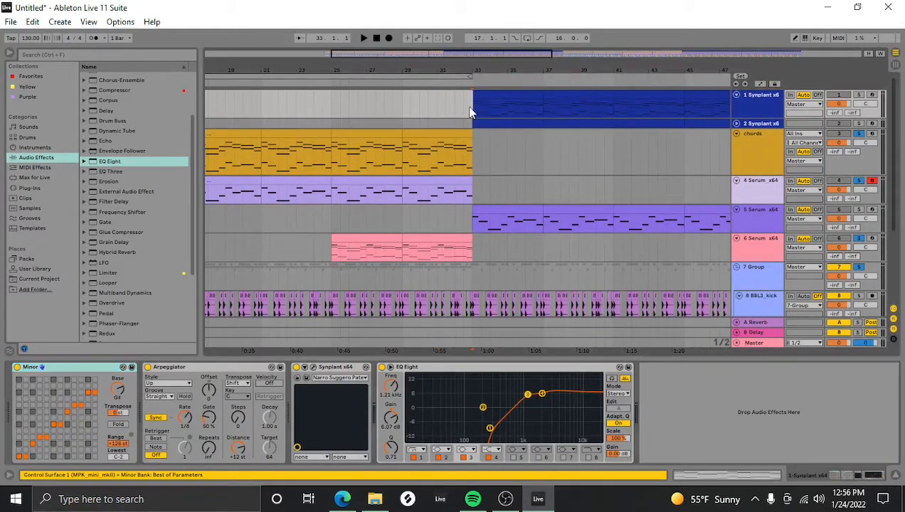
drag(501, 72, 409, 49)
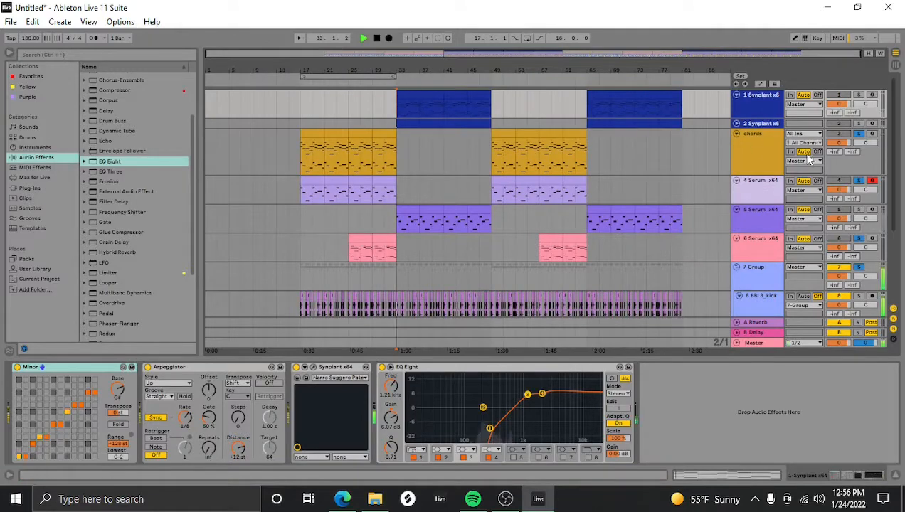
key(space)
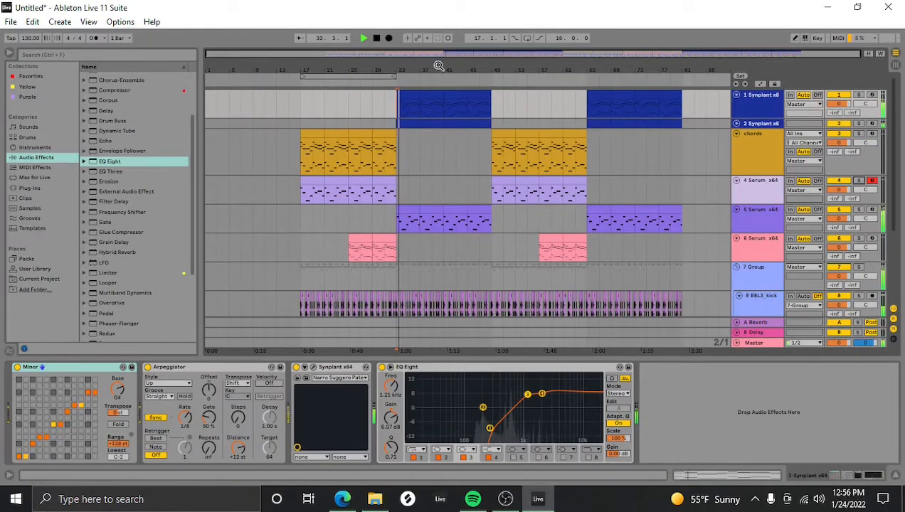
drag(439, 70, 450, 84)
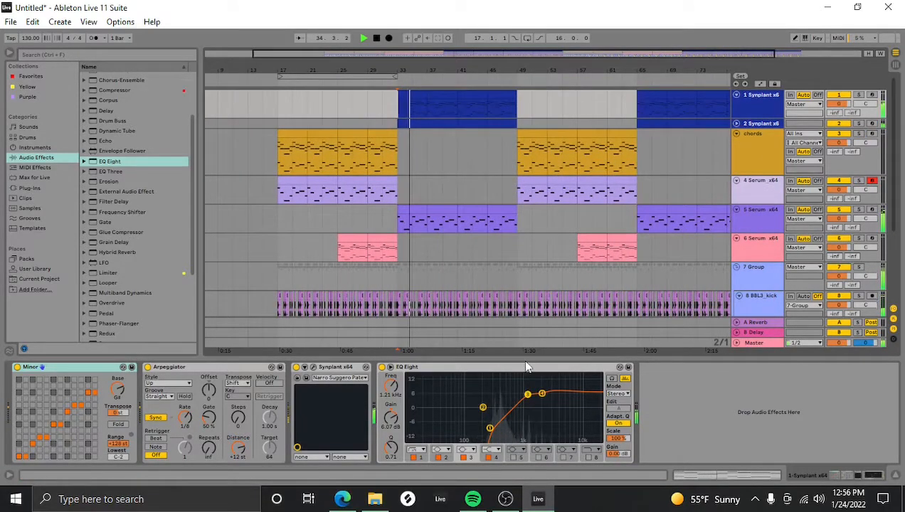
drag(523, 357, 490, 482)
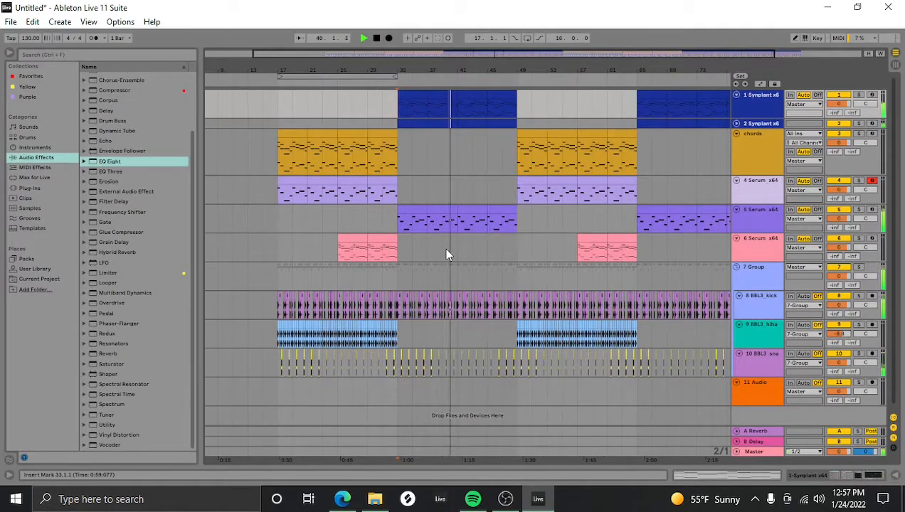
key(space)
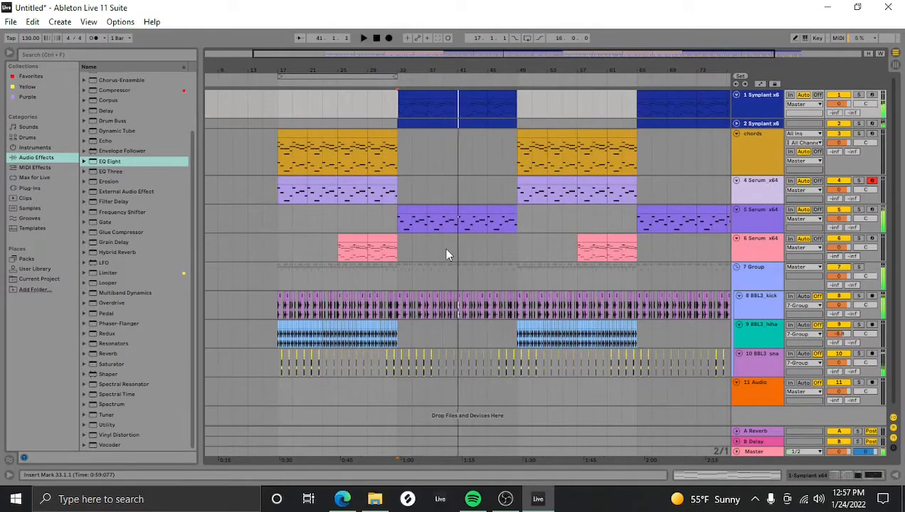
Select the chords clip spanning bars 29 to 33.
scroll(446, 249, up, 2)
drag(446, 249, 526, 155)
click(452, 135)
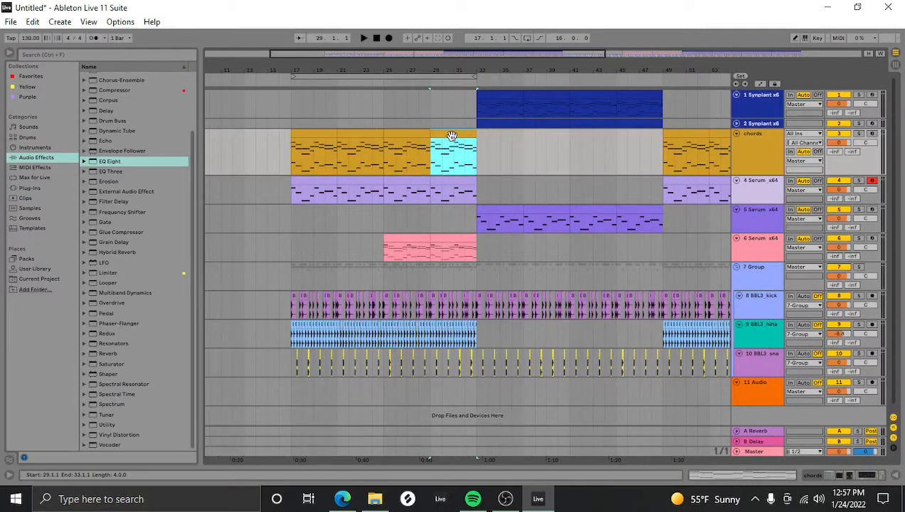
scroll(452, 135, down, 2)
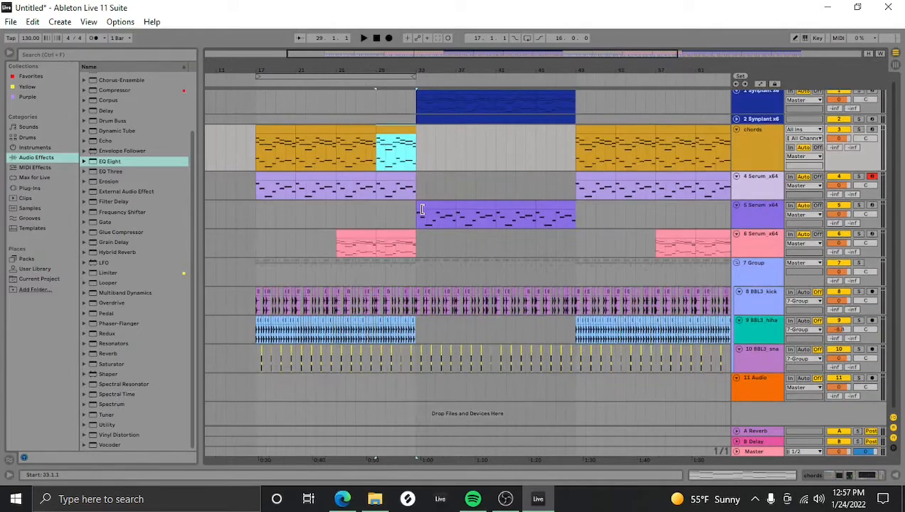
Select the 5 Serum clip from bar 33 to 37, and the kick and hi-hat lanes from bar 33 to about 47.
scroll(427, 149, up, 1)
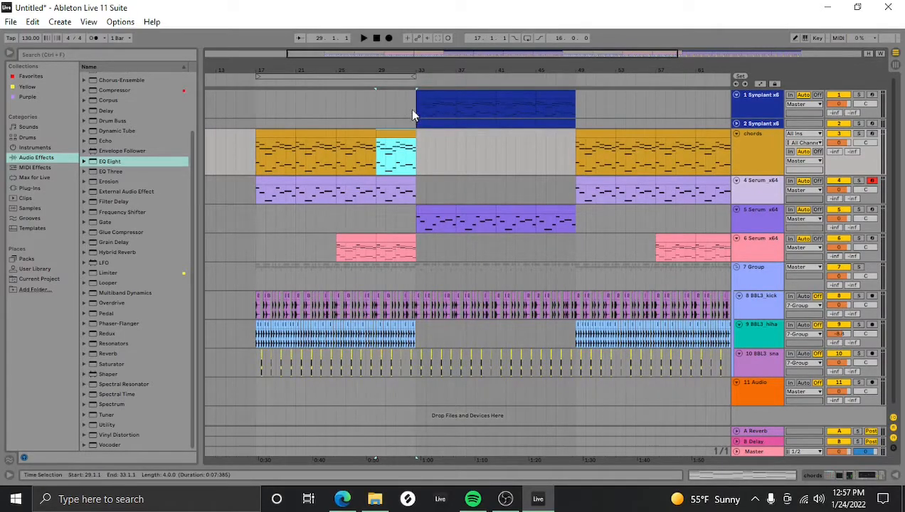
click(447, 220)
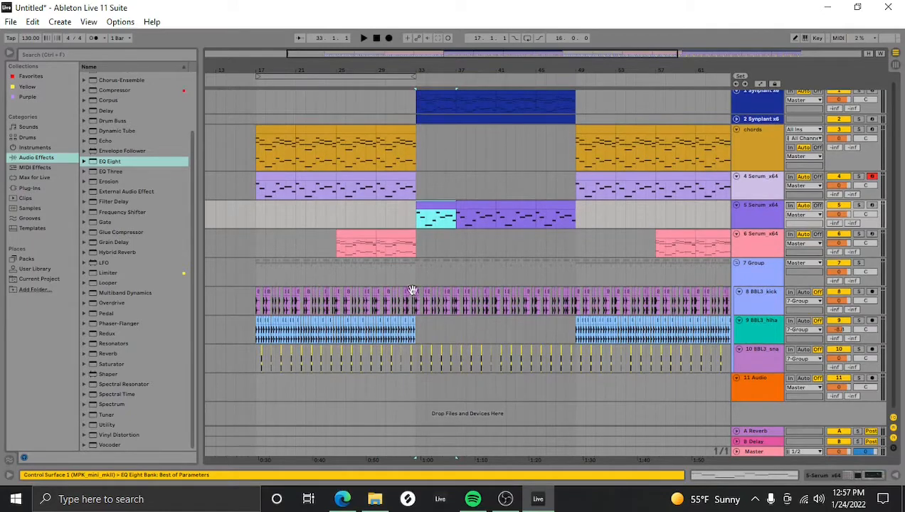
drag(408, 266, 551, 308)
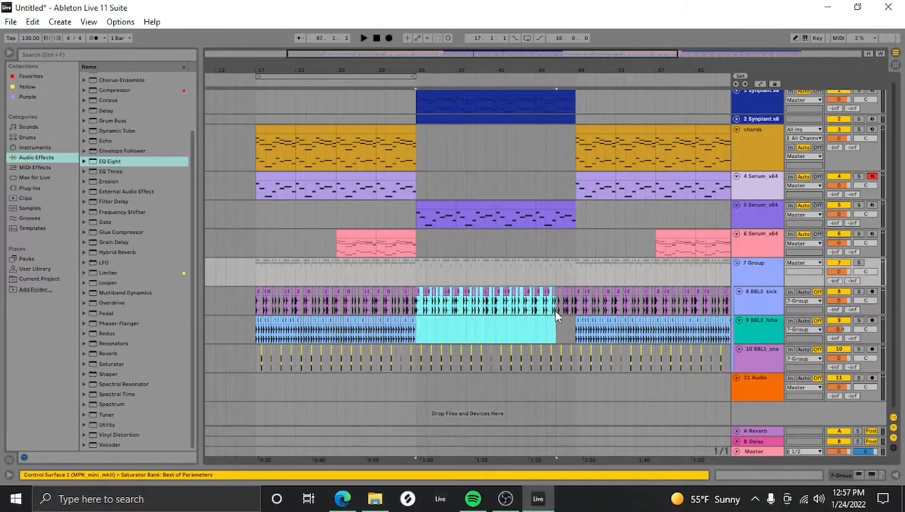
Enable the loop over bars 17 to 49, and select the first chords clip from bar 17 to 21.
click(439, 196)
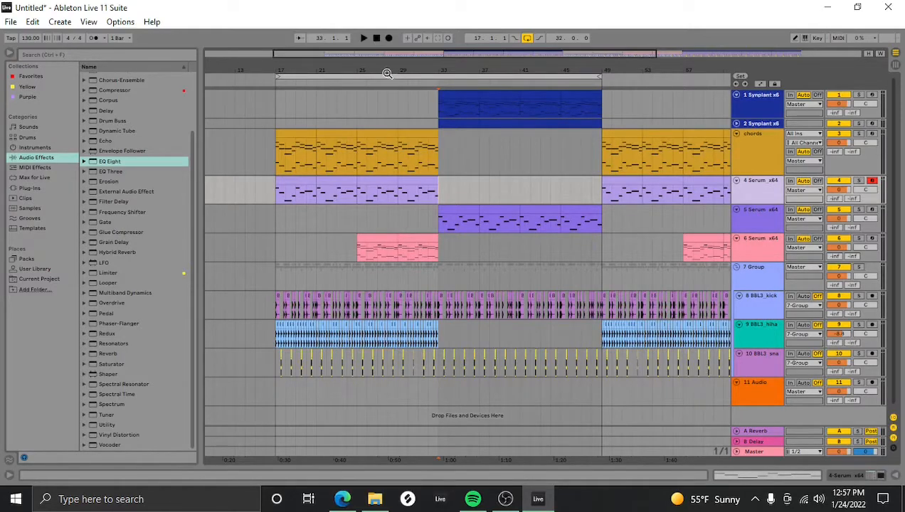
drag(387, 74, 550, 142)
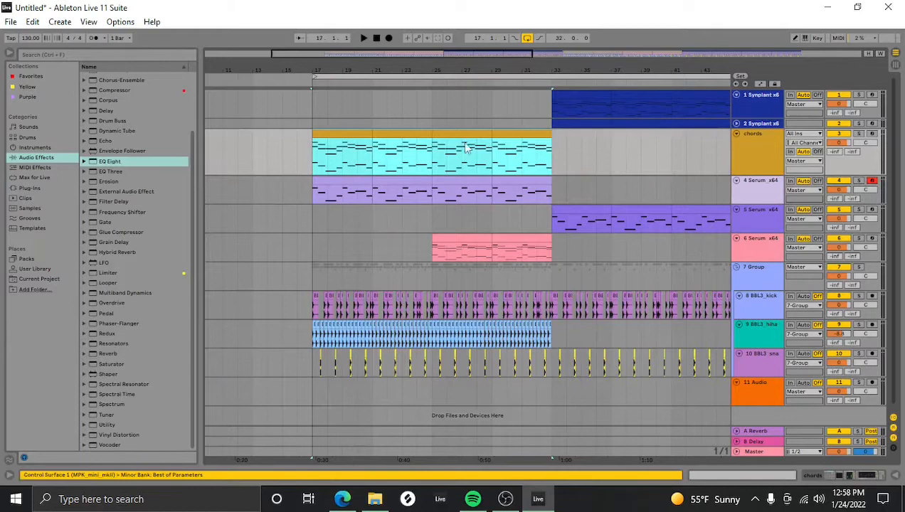
click(359, 140)
click(353, 133)
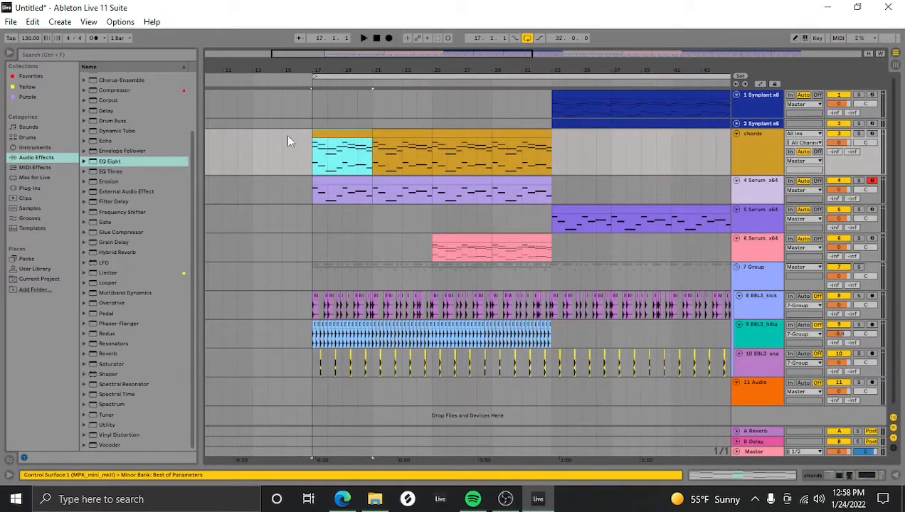
drag(374, 70, 332, 70)
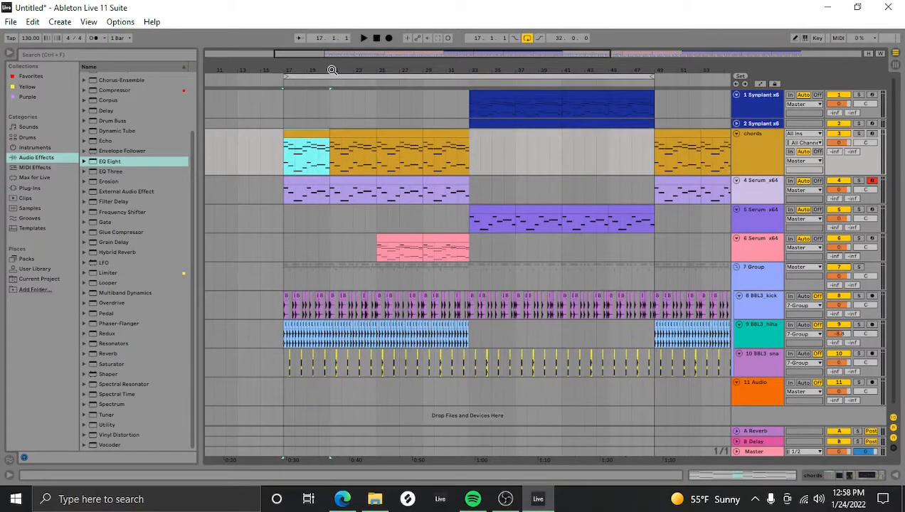